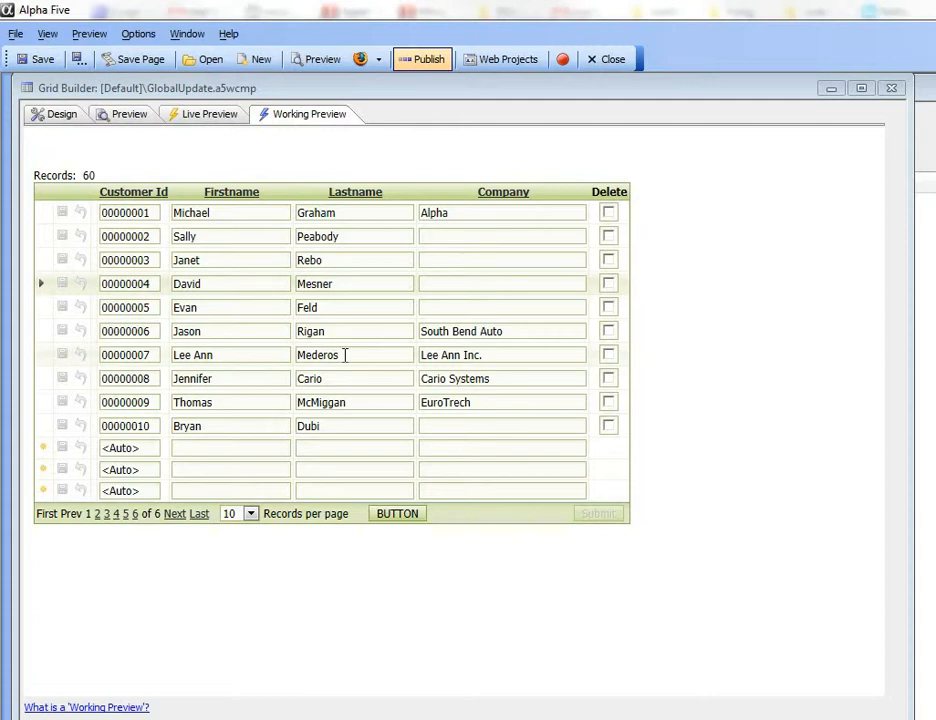
Change row 1's company to 'Alpha Software' and copy it into the blank visible Company cells.
{"action": "double_click", "coordinate": [468, 213]}
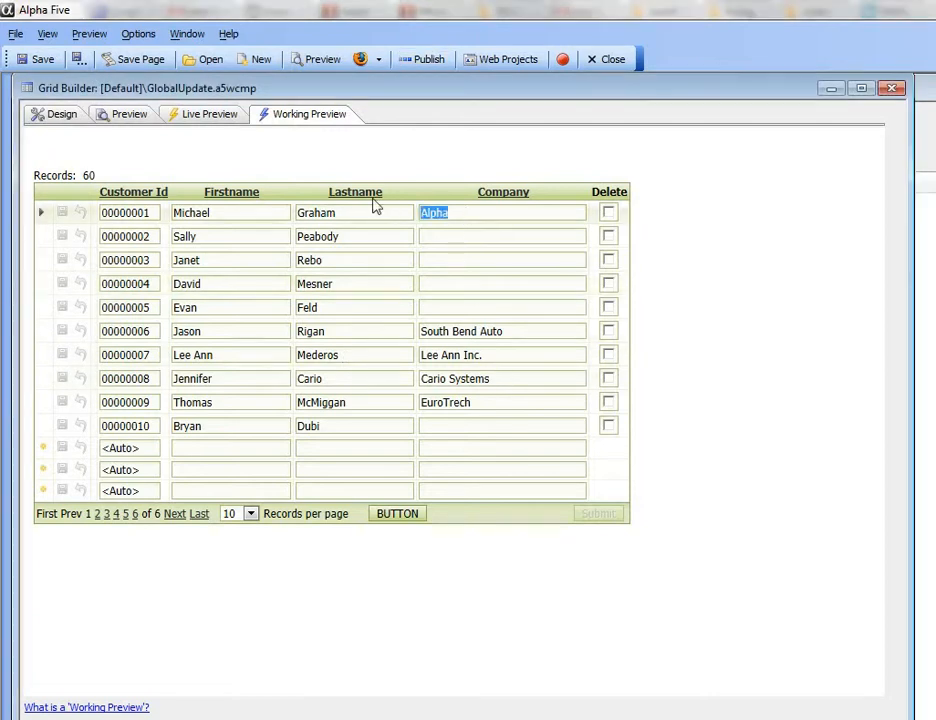
{"action": "type", "text": "Alph"}
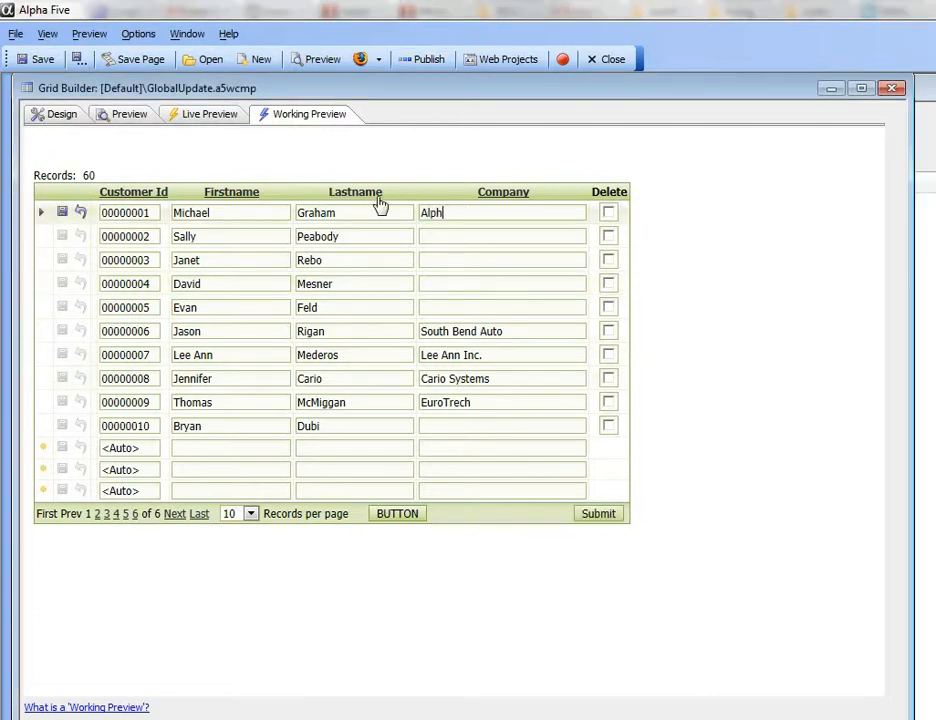
{"action": "type", "text": "a Software, Inc."}
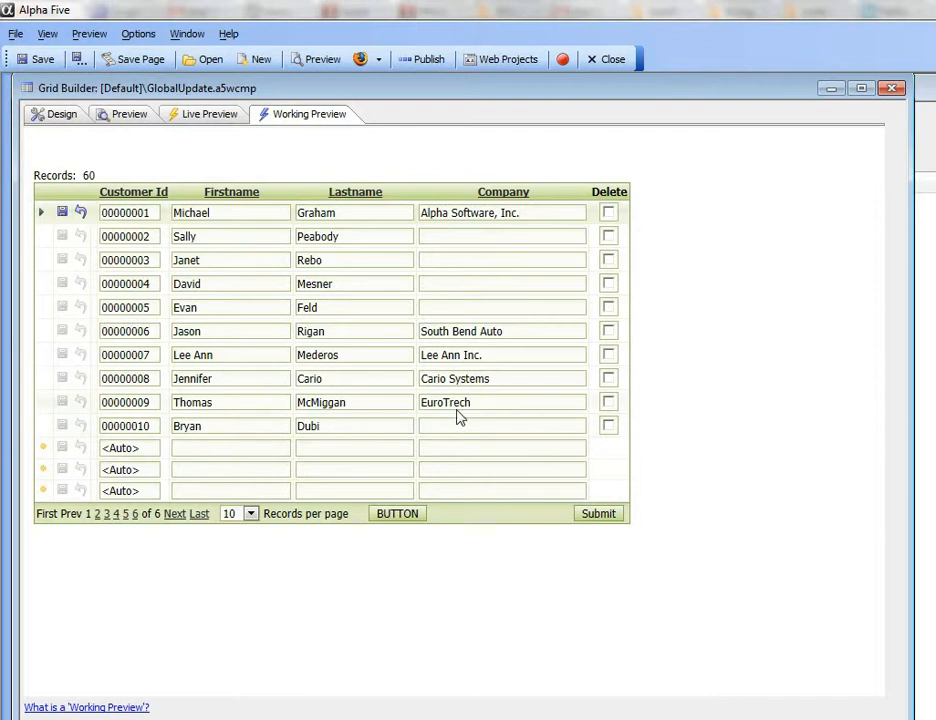
{"action": "left_click", "coordinate": [393, 520]}
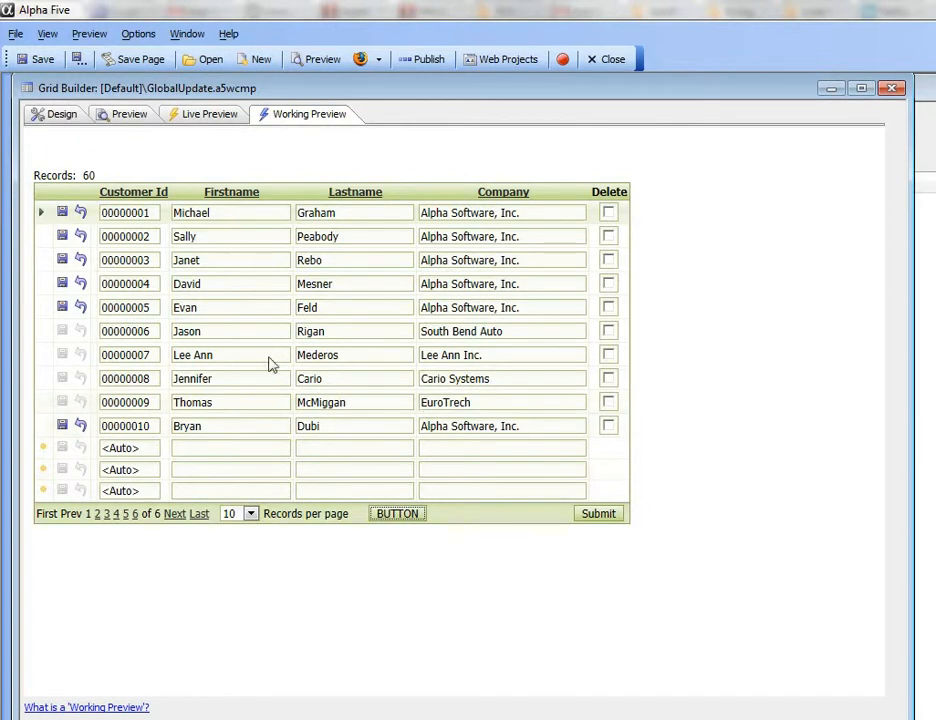
{"action": "left_click", "coordinate": [44, 119]}
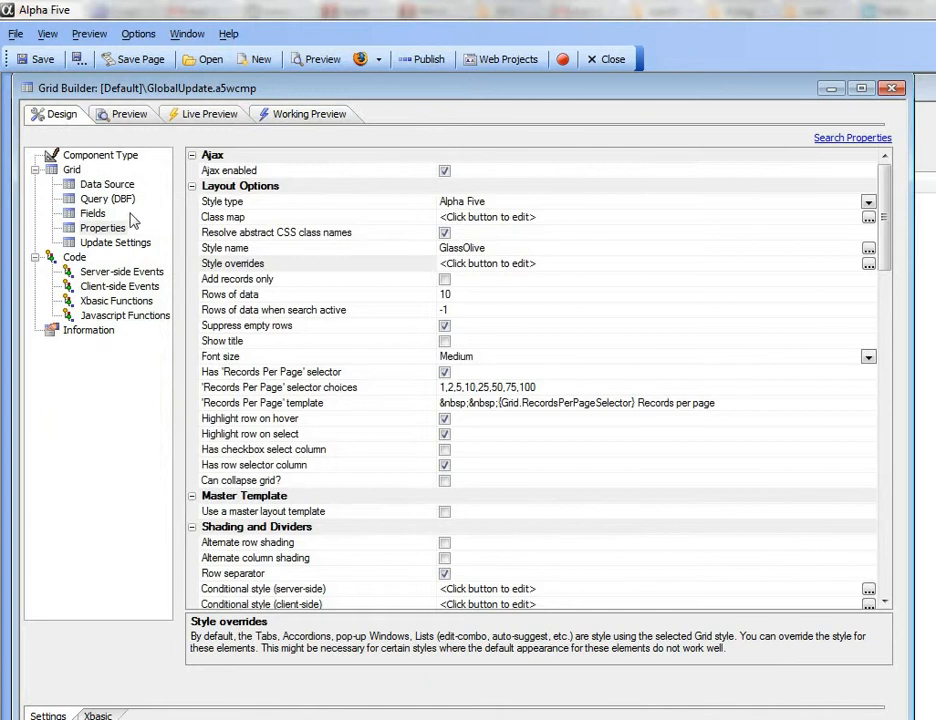
Bring up the grid's Properties and select the Toolbar 'Action Buttons' property.
{"action": "left_click", "coordinate": [93, 214]}
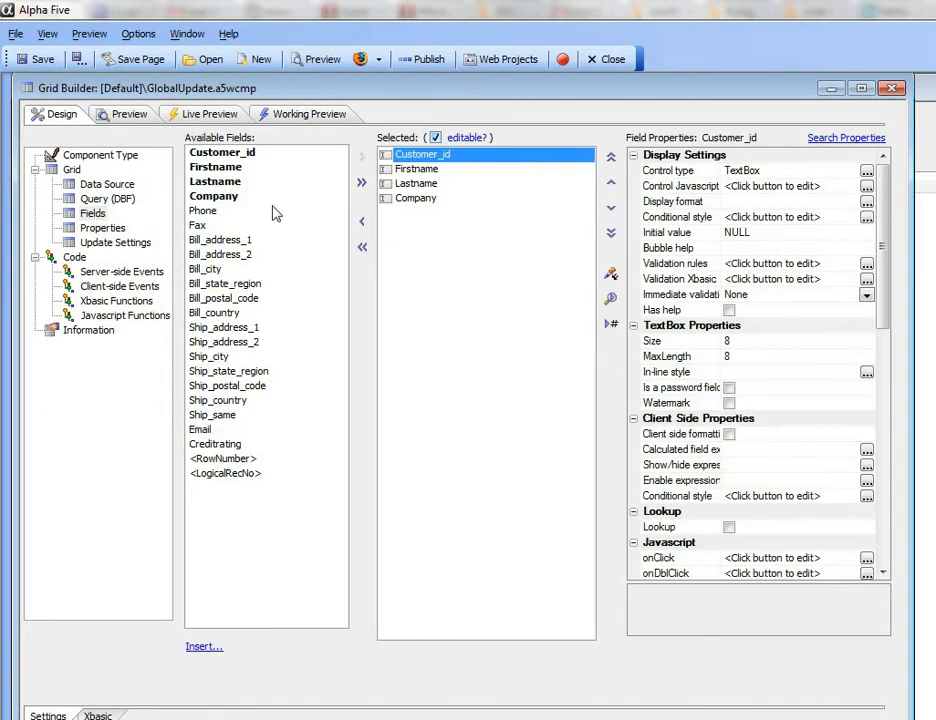
{"action": "left_click", "coordinate": [101, 229]}
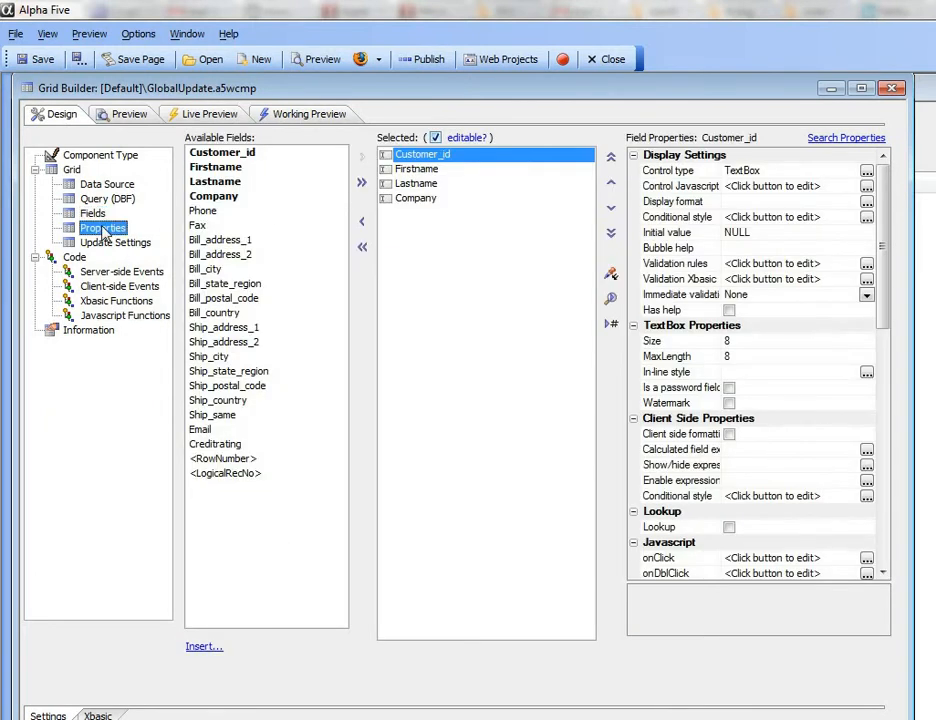
{"action": "left_click_drag", "start_coordinate": [873, 292], "coordinate": [902, 397]}
{"action": "left_click", "coordinate": [255, 294]}
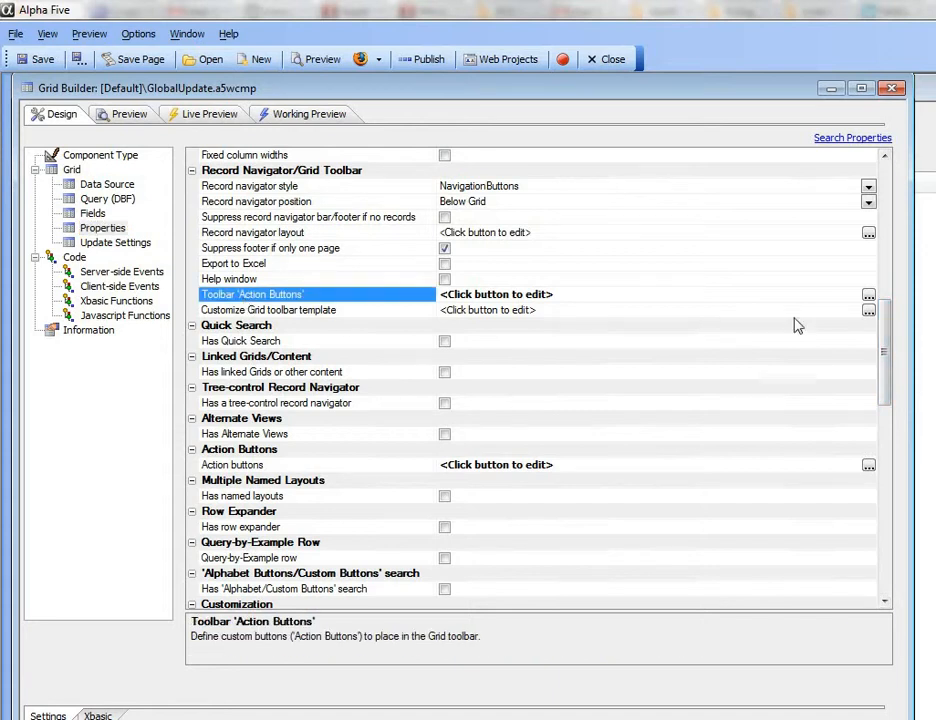
Place the {ActionButton:UPDATE} placeholder in the toolbar and edit it in the Action Button Editor.
{"action": "left_click", "coordinate": [868, 295]}
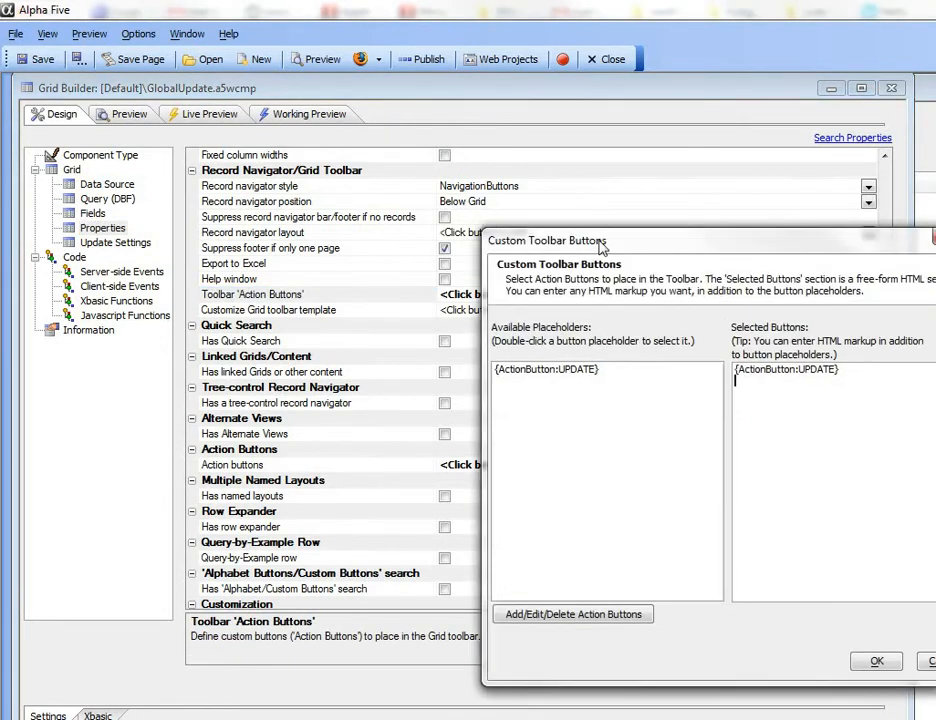
{"action": "left_click", "coordinate": [322, 313]}
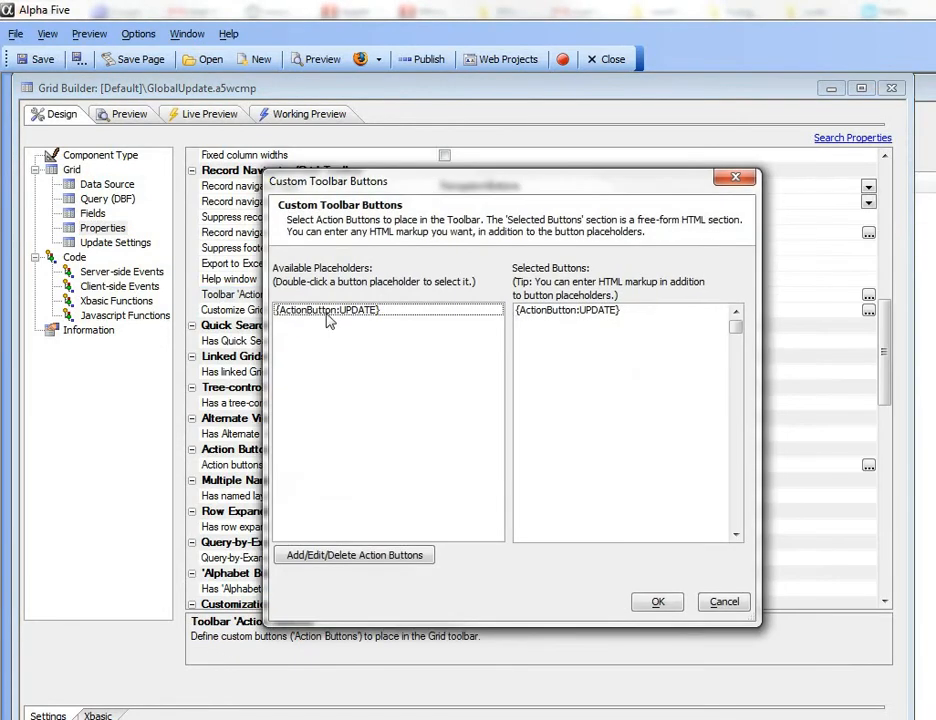
{"action": "left_click", "coordinate": [656, 603]}
{"action": "left_click", "coordinate": [868, 295]}
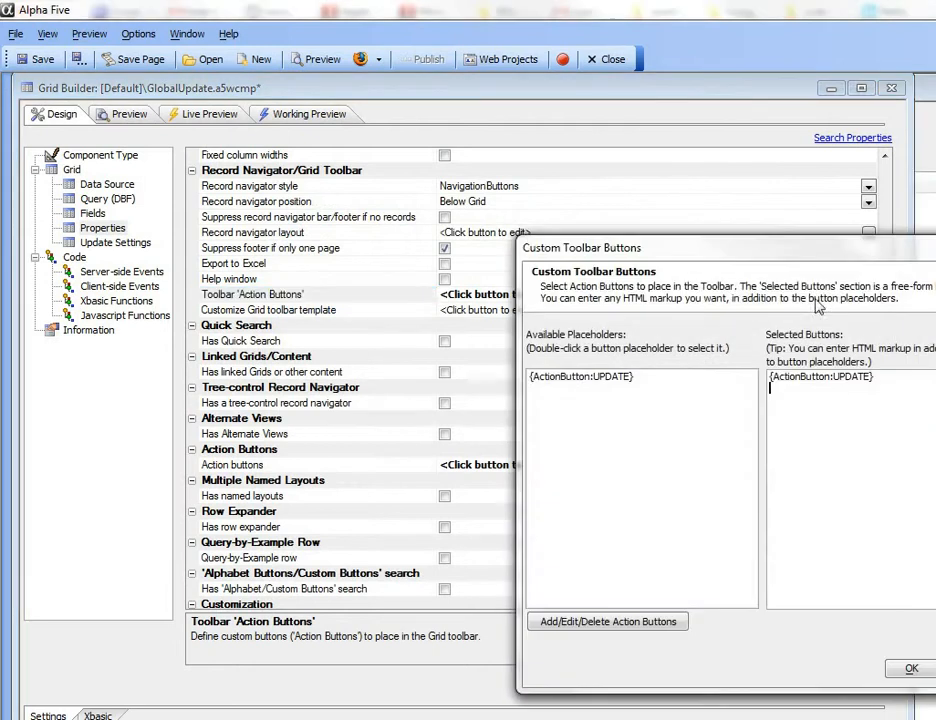
{"action": "left_click", "coordinate": [622, 379]}
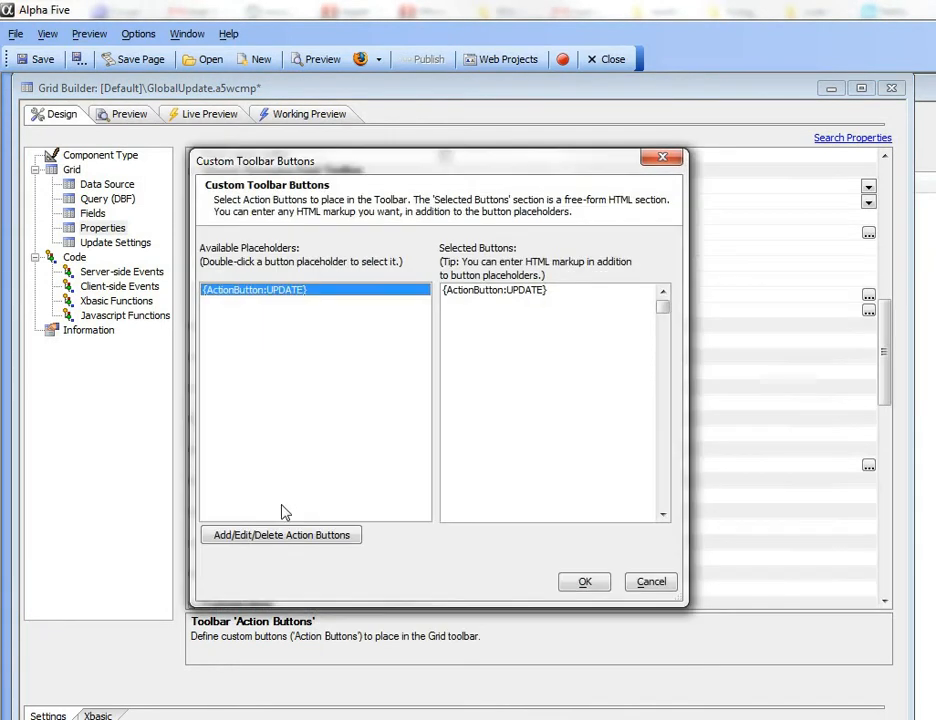
{"action": "left_click", "coordinate": [287, 537]}
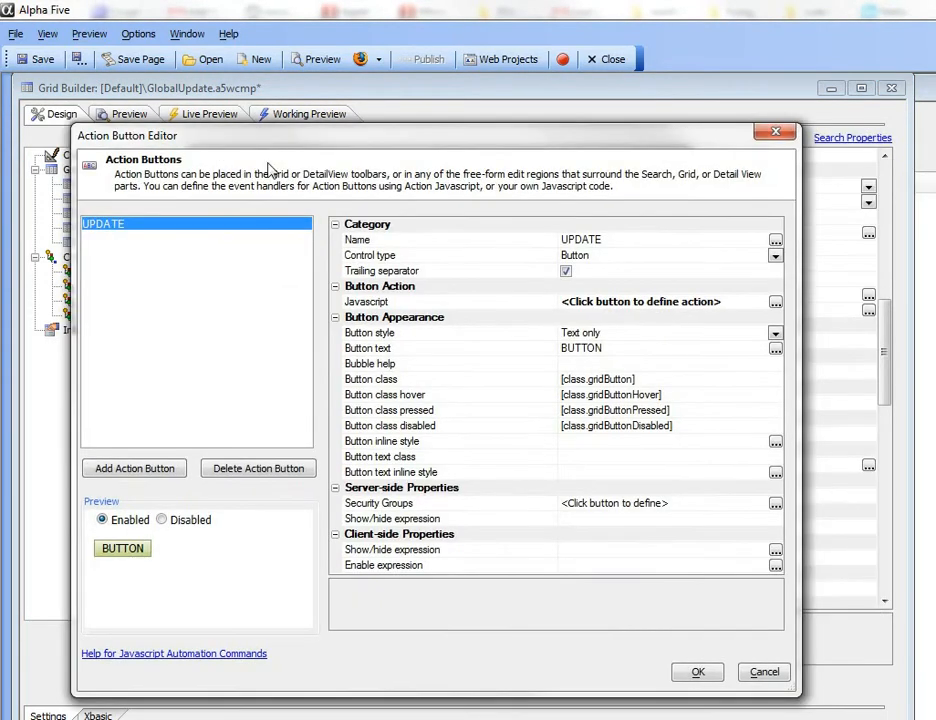
Edit the Global Update action in the UPDATE button's OnClick event.
{"action": "left_click", "coordinate": [775, 301]}
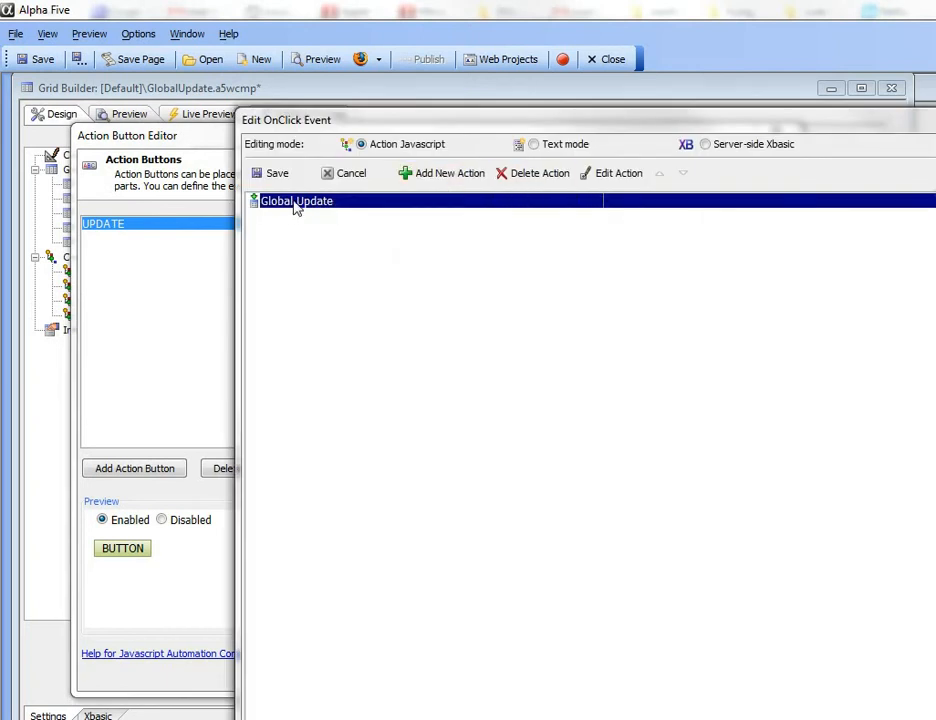
{"action": "left_click", "coordinate": [609, 175]}
{"action": "left_click_drag", "start_coordinate": [785, 300], "coordinate": [380, 170]}
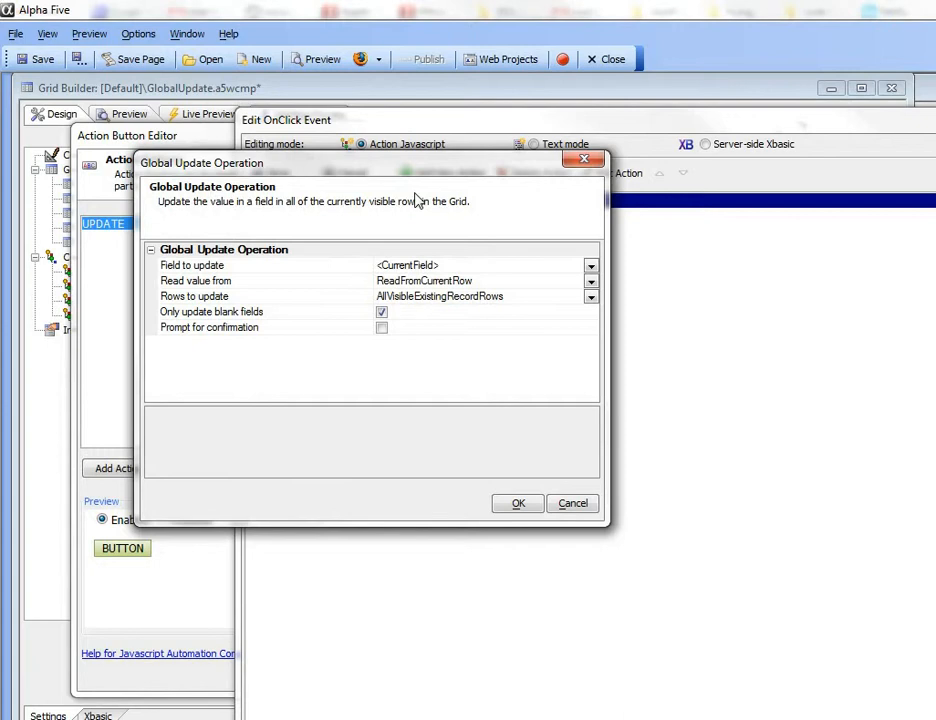
Keep the current field as the update target and set Read value from to ReadFromElement with source 'input1'.
{"action": "left_click", "coordinate": [246, 266]}
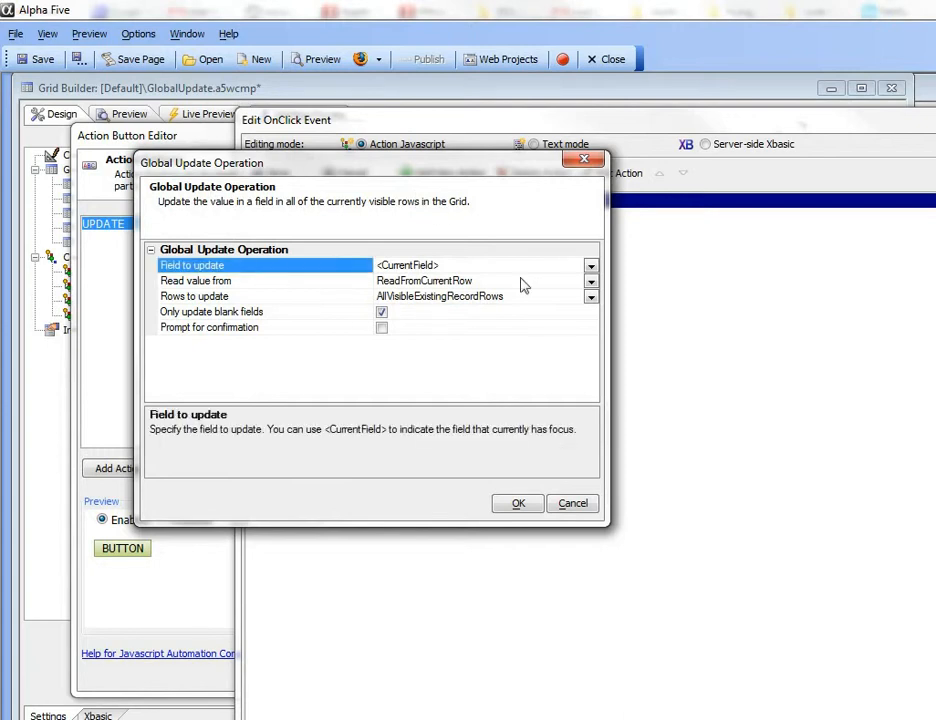
{"action": "left_click", "coordinate": [591, 266]}
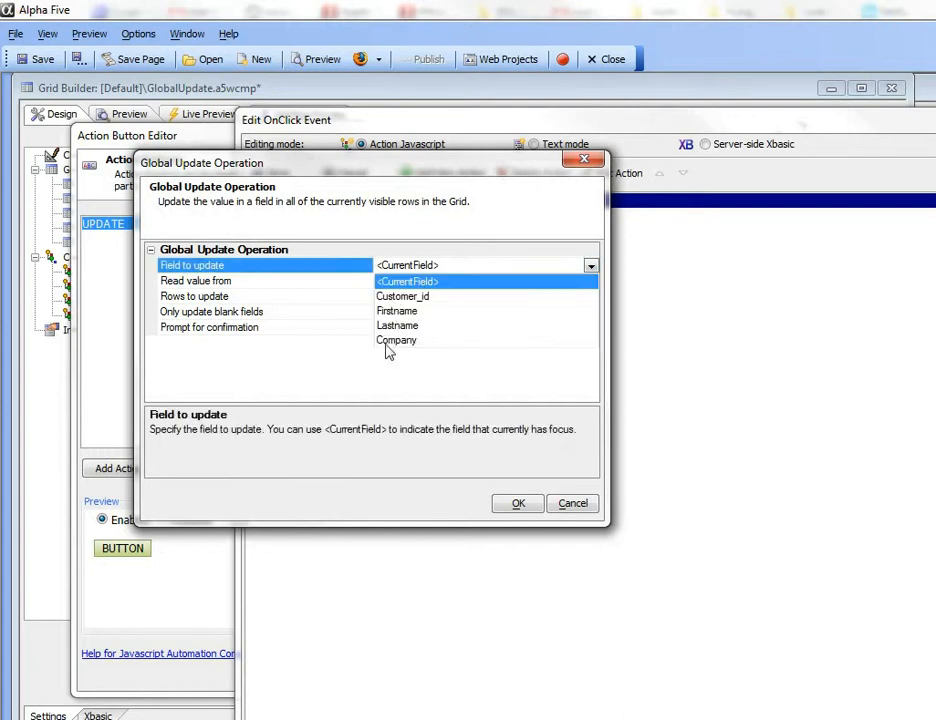
{"action": "left_click", "coordinate": [300, 268]}
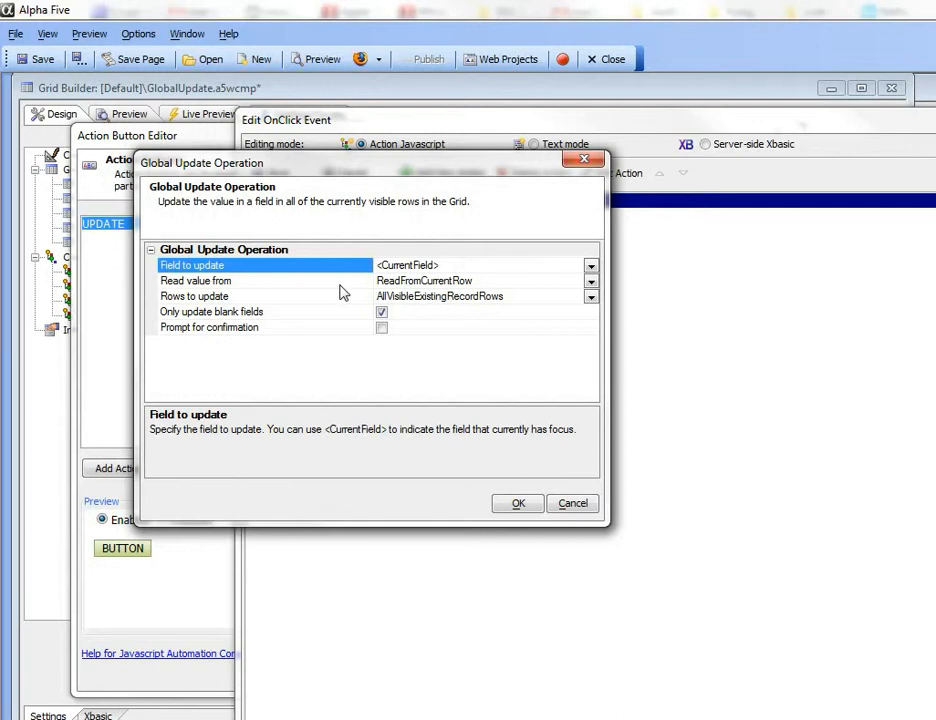
{"action": "left_click", "coordinate": [341, 284]}
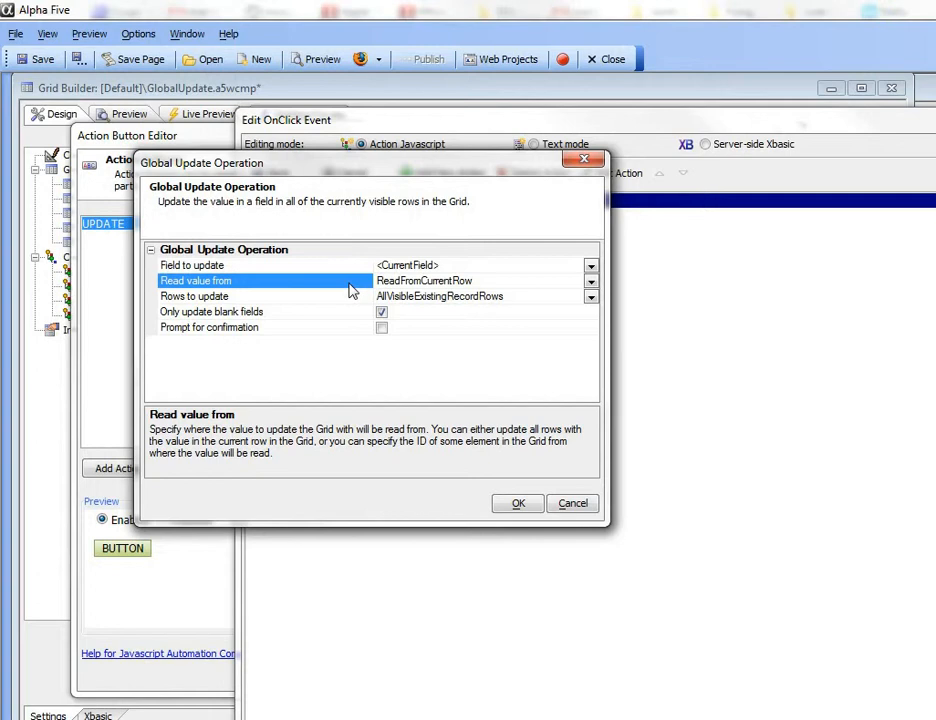
{"action": "left_click", "coordinate": [591, 284]}
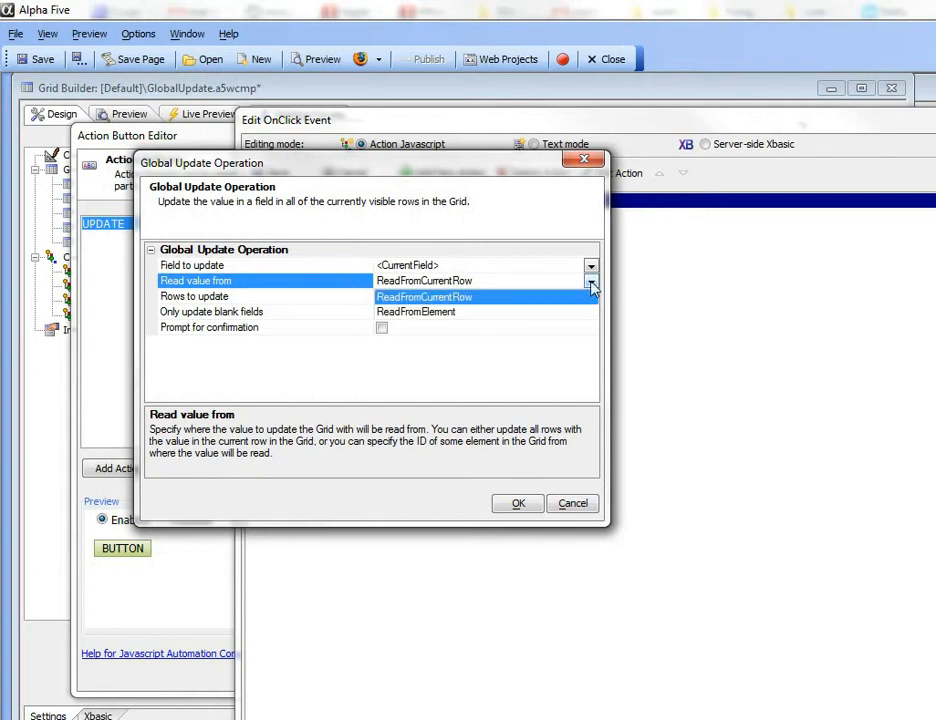
{"action": "left_click", "coordinate": [425, 318]}
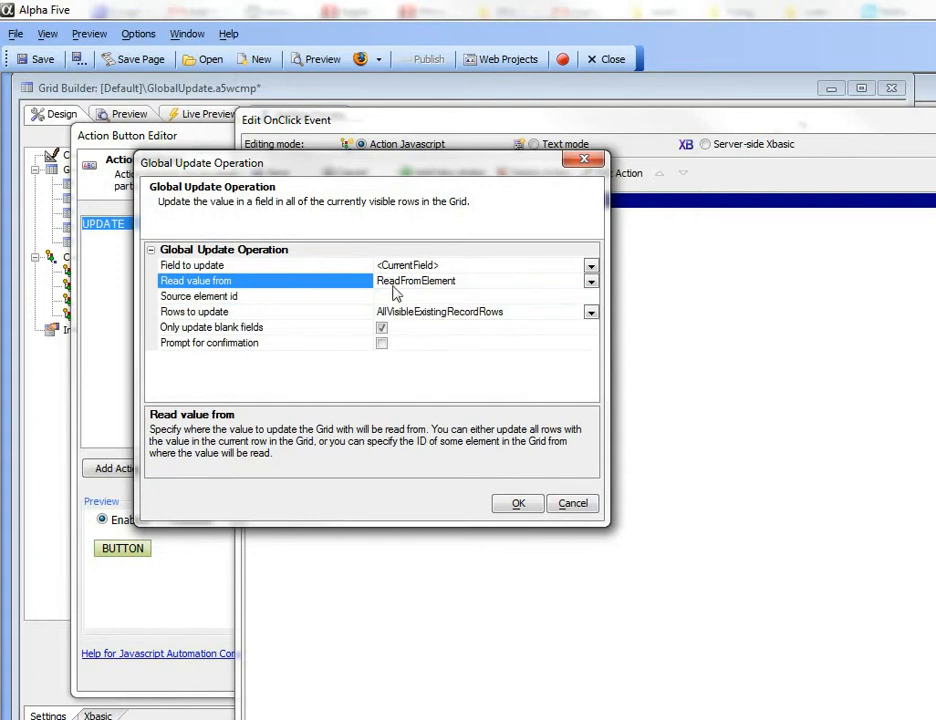
{"action": "left_click", "coordinate": [393, 296]}
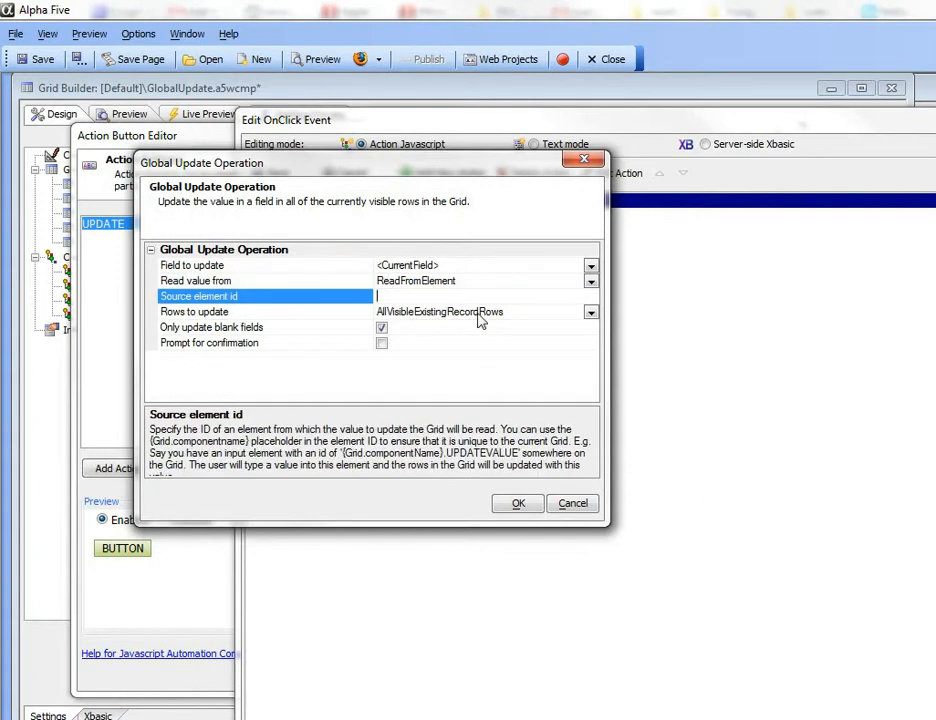
{"action": "type", "text": "input1"}
Set ReadFromCurrentRow and CheckedRows, allow non-blank fields, and enable confirmation prompts.
{"action": "left_click", "coordinate": [590, 282]}
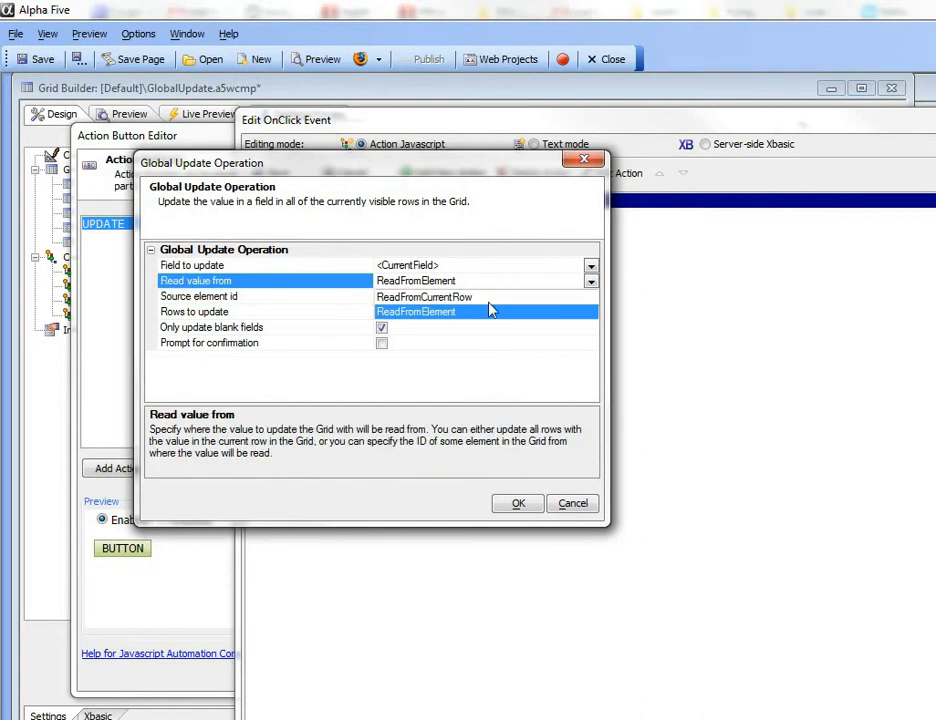
{"action": "left_click", "coordinate": [403, 298]}
{"action": "left_click", "coordinate": [242, 297]}
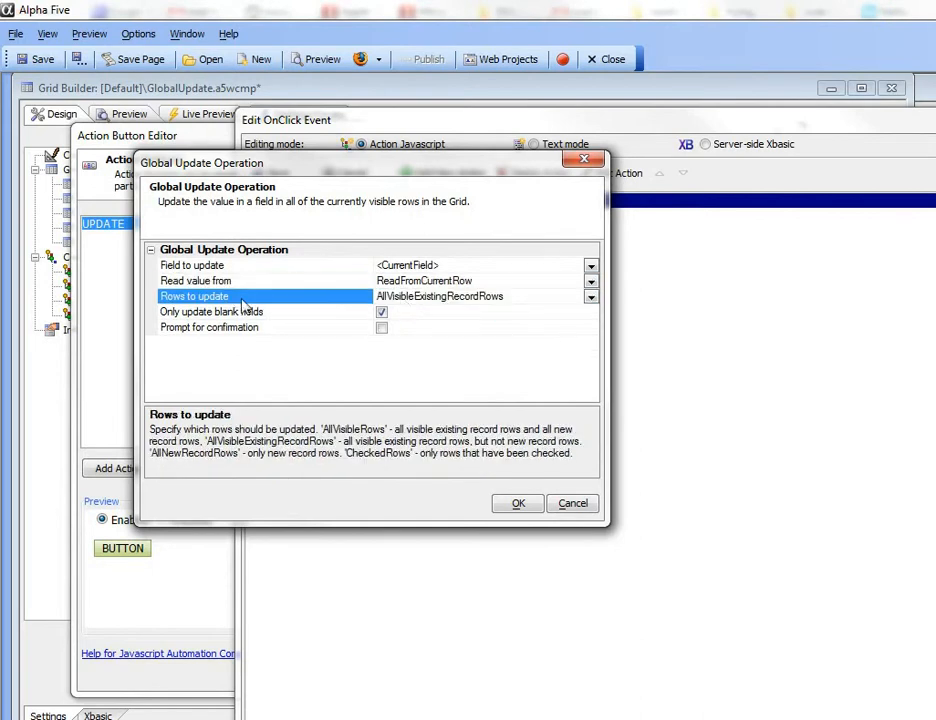
{"action": "left_click", "coordinate": [591, 297]}
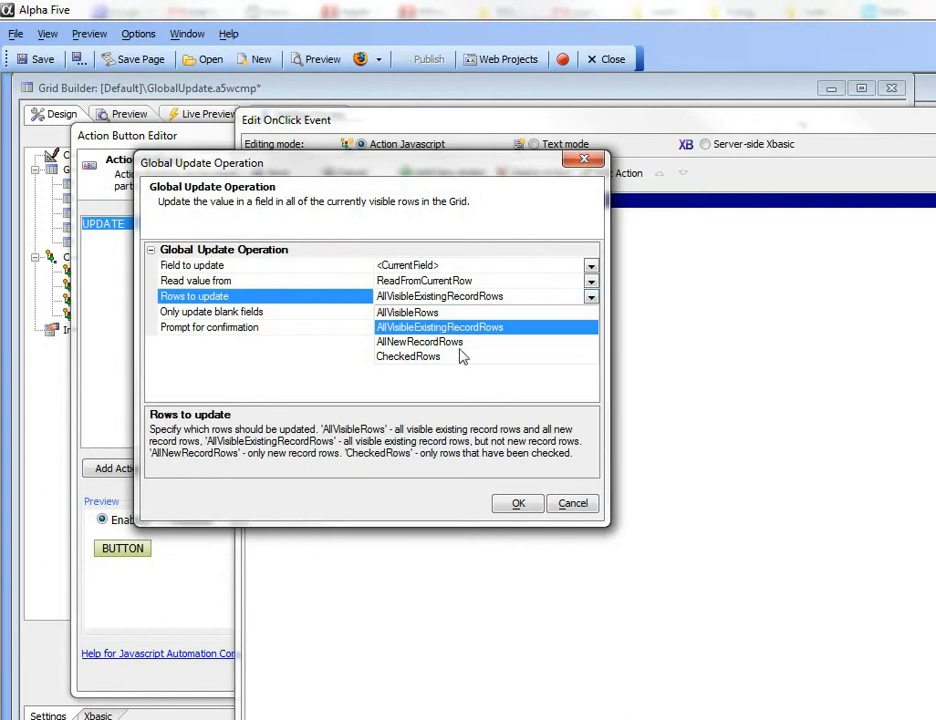
{"action": "left_click", "coordinate": [398, 358]}
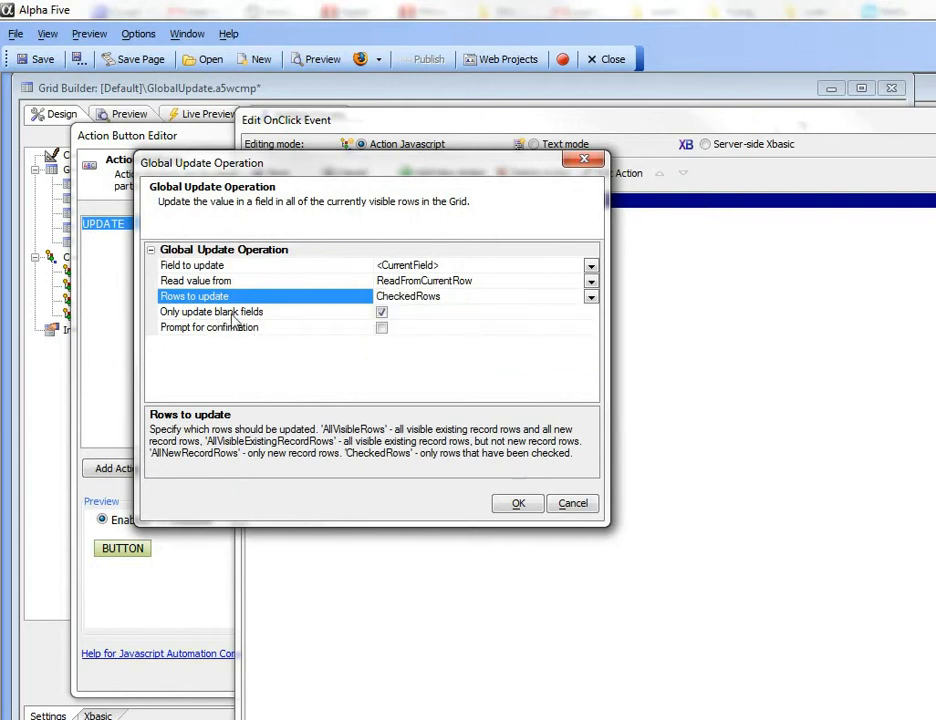
{"action": "left_click", "coordinate": [381, 312]}
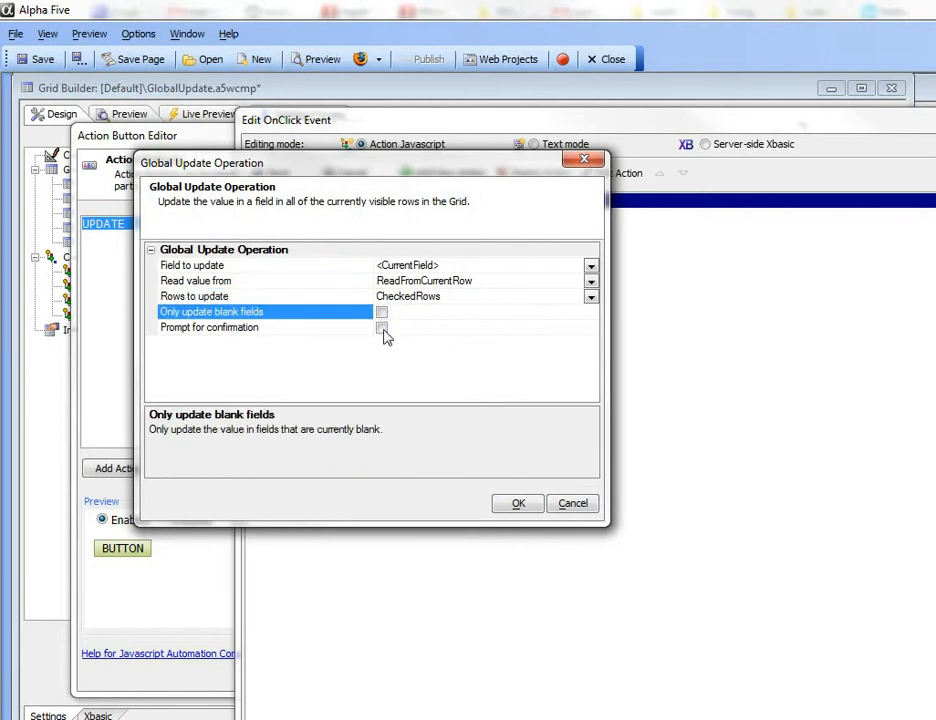
{"action": "left_click", "coordinate": [381, 328]}
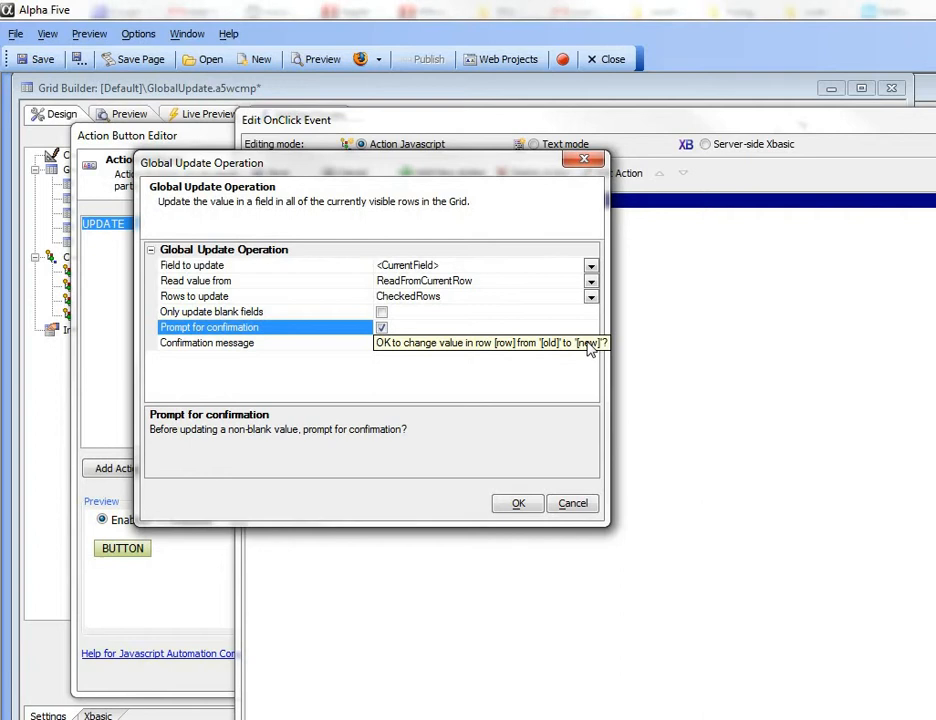
{"action": "left_click", "coordinate": [519, 507]}
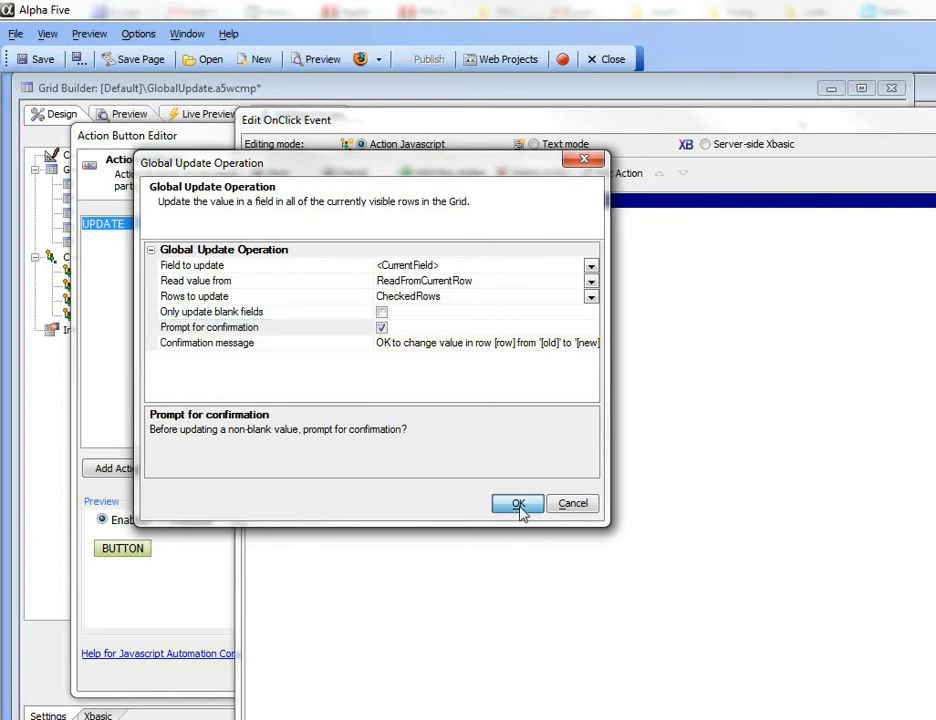
Close the action button dialogs, keeping the UPDATE button in the toolbar.
{"action": "left_click", "coordinate": [270, 176]}
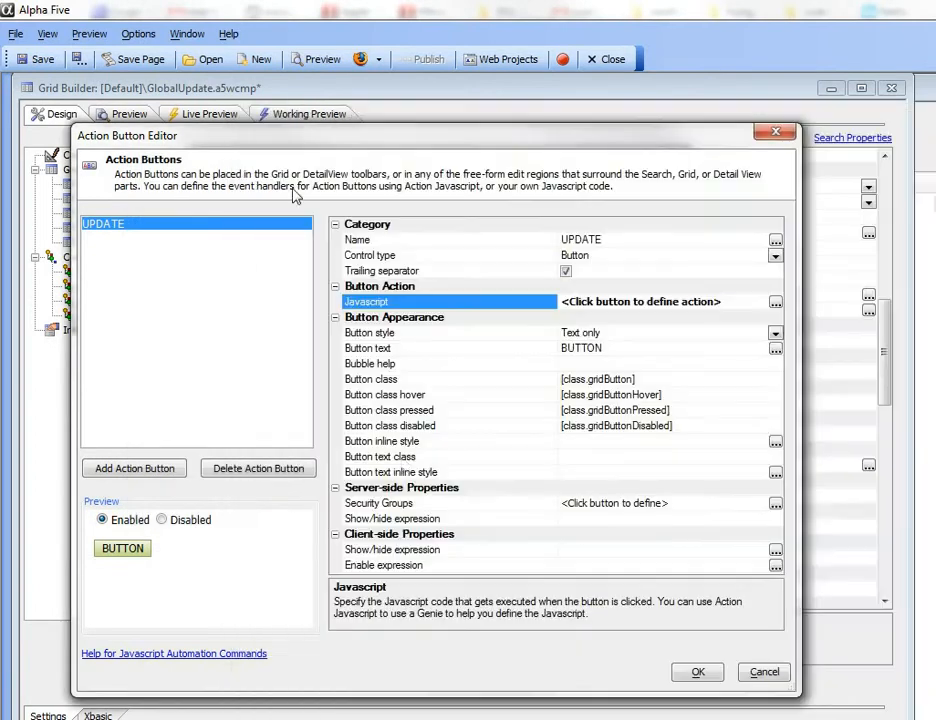
{"action": "left_click", "coordinate": [699, 672]}
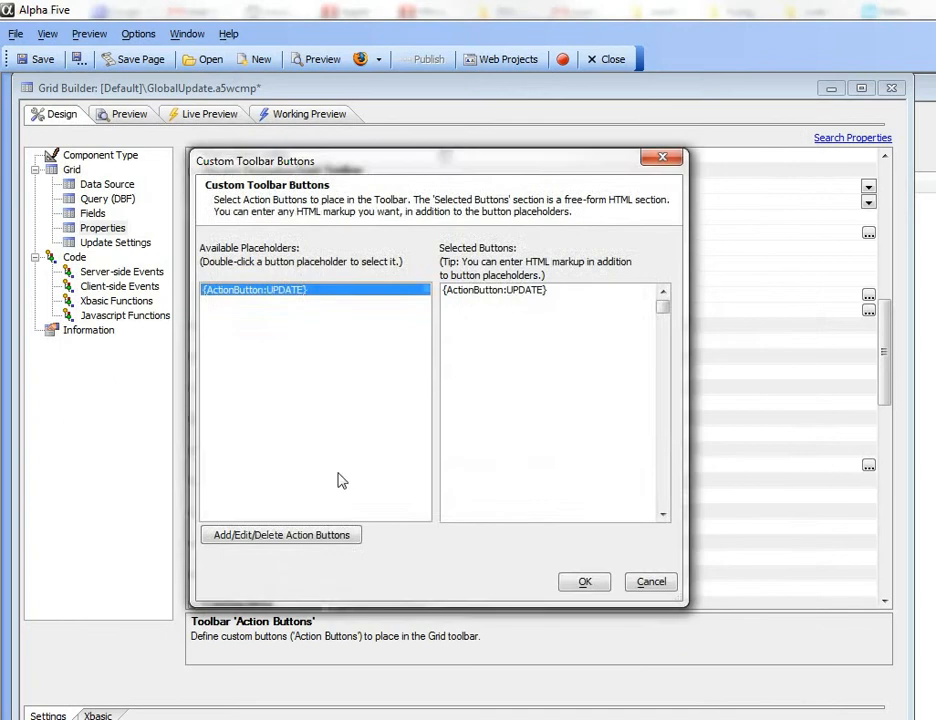
{"action": "left_click", "coordinate": [578, 585]}
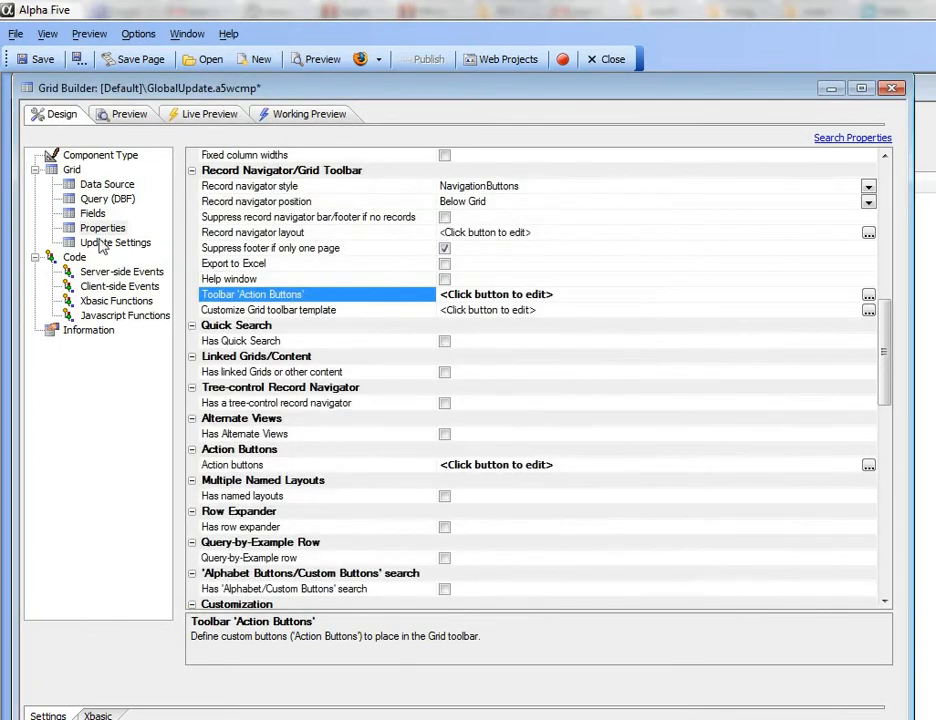
Enable the 'Has checkbox select column' property and save the grid component.
{"action": "left_click", "coordinate": [822, 139]}
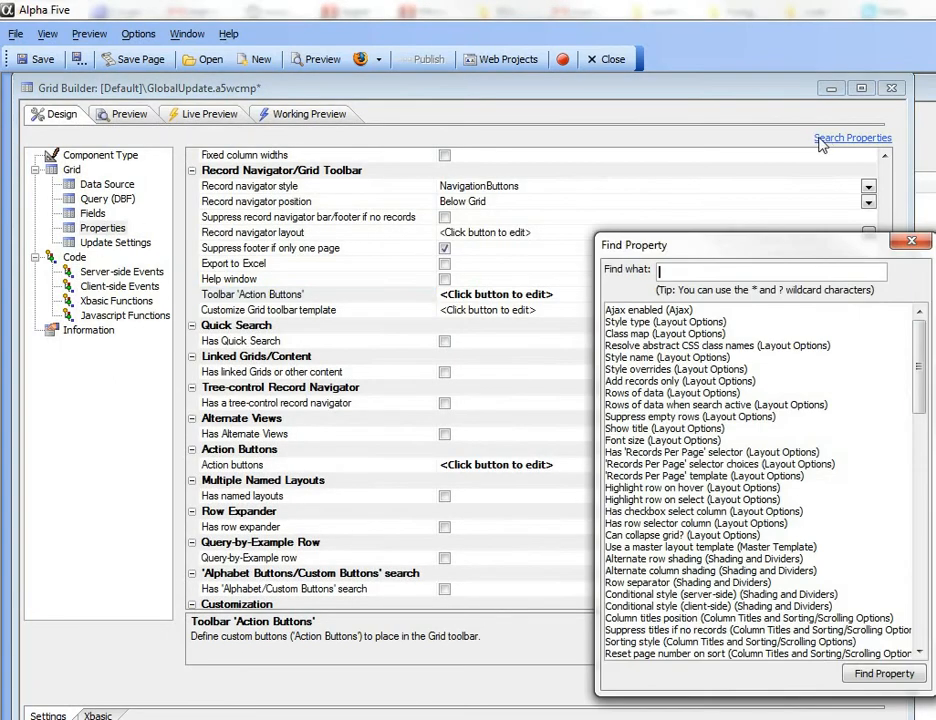
{"action": "type", "text": "che"}
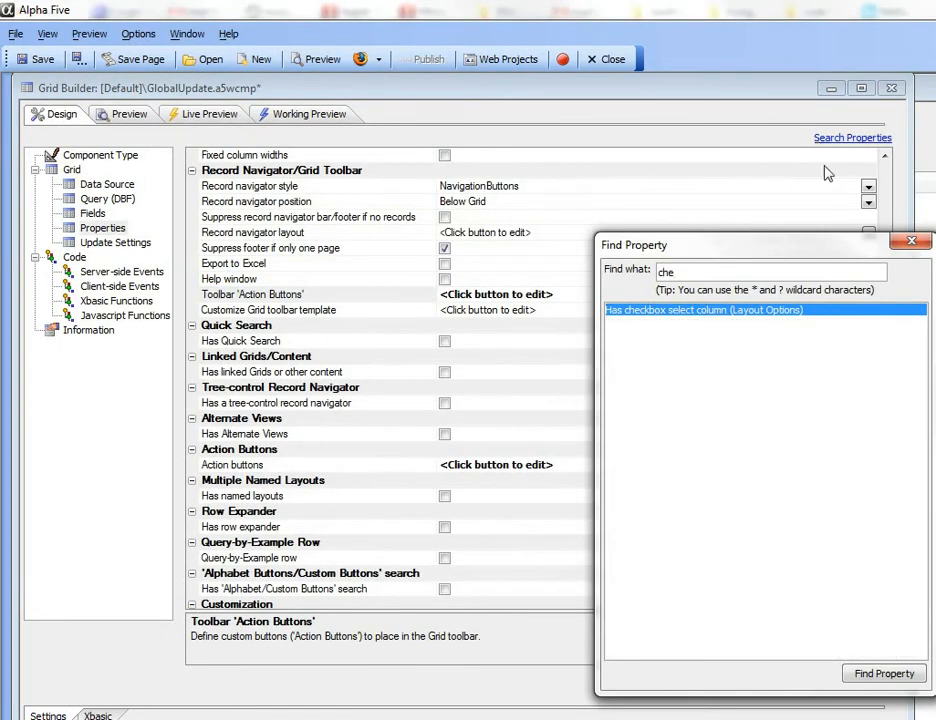
{"action": "double_click", "coordinate": [618, 312]}
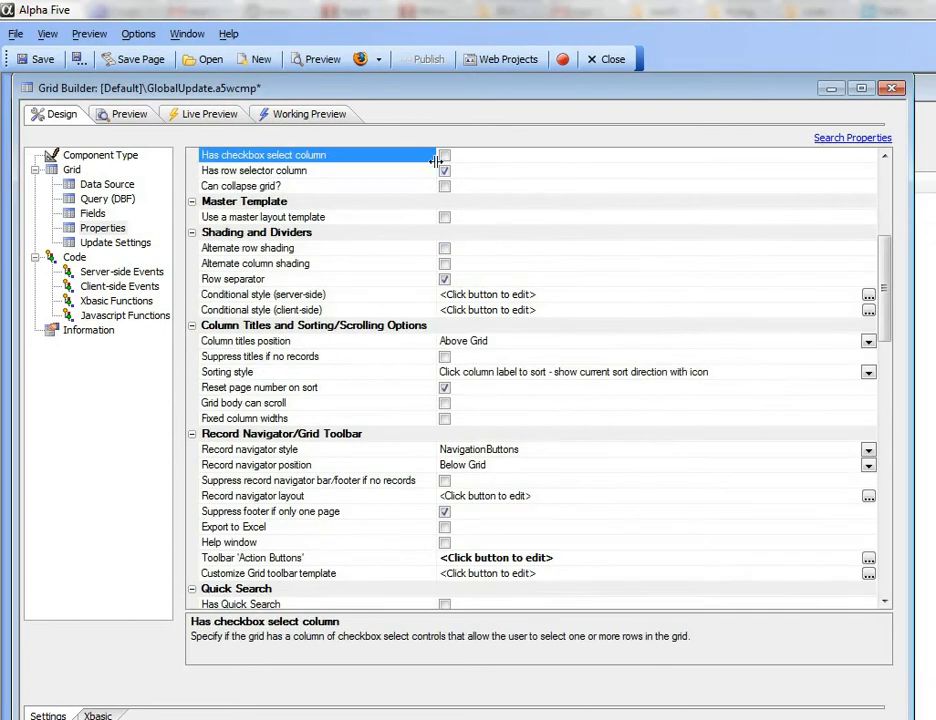
{"action": "left_click", "coordinate": [444, 156]}
{"action": "left_click", "coordinate": [37, 59]}
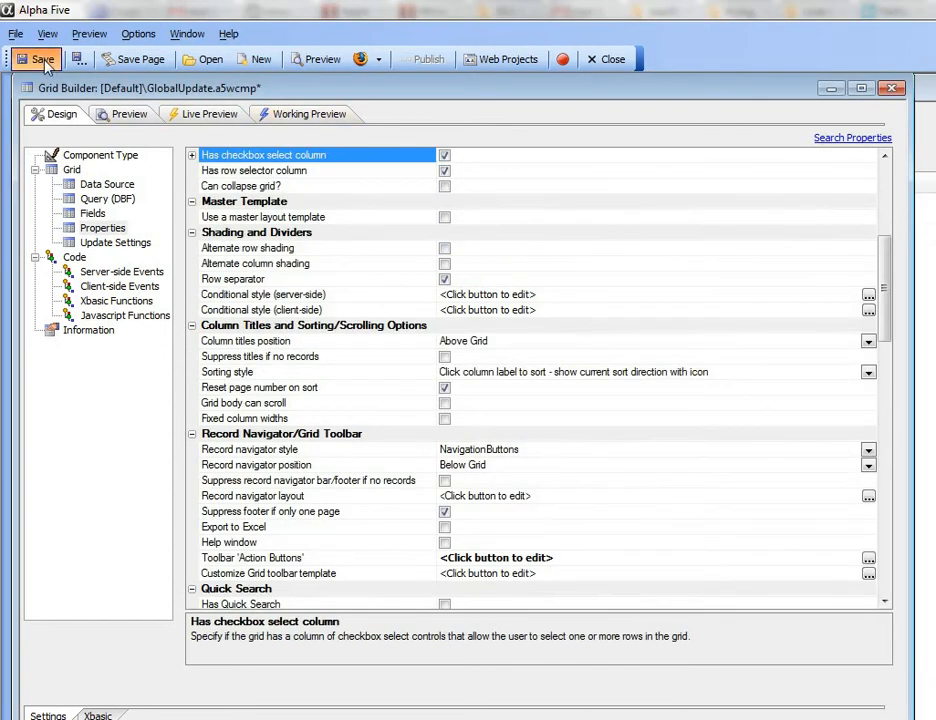
{"action": "left_click", "coordinate": [307, 117]}
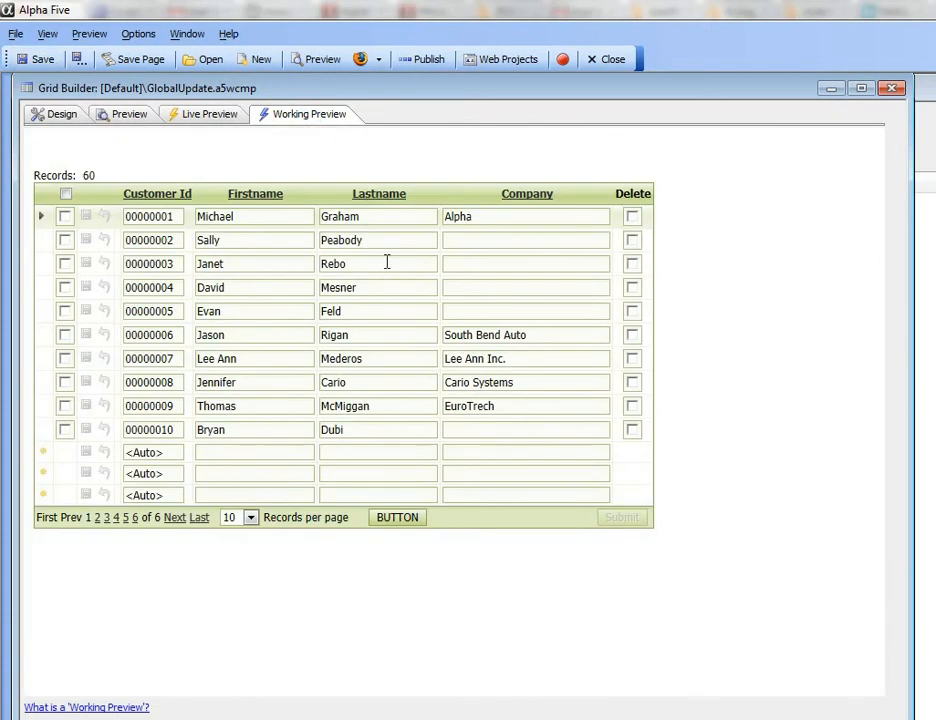
Check rows 6, 7 and 8 and make row 1 (company Alpha) the source row.
{"action": "left_click", "coordinate": [64, 339]}
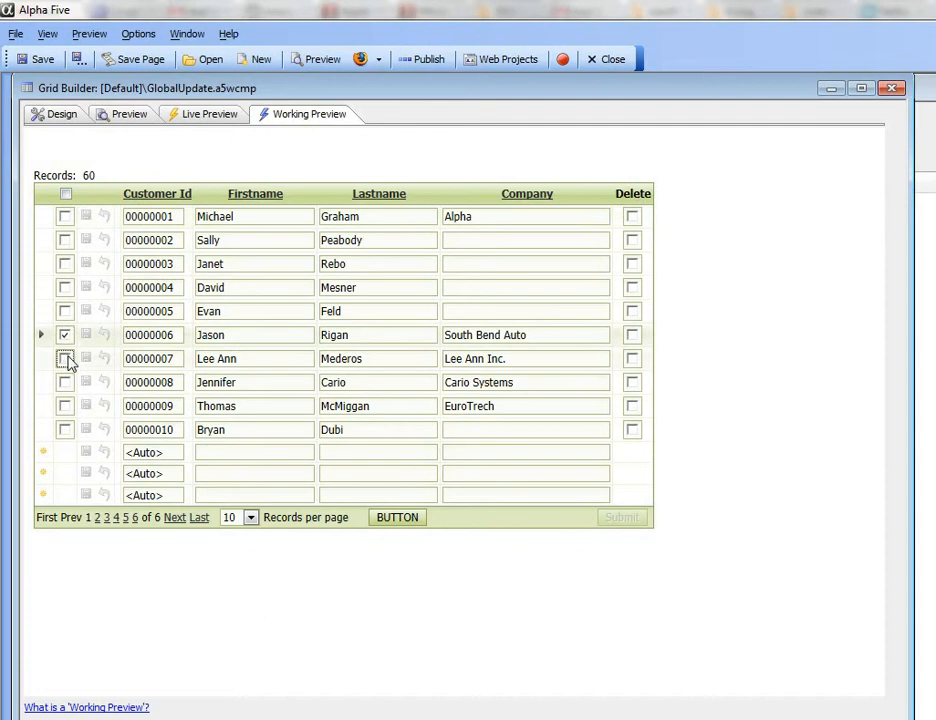
{"action": "left_click", "coordinate": [66, 360]}
{"action": "left_click", "coordinate": [65, 383]}
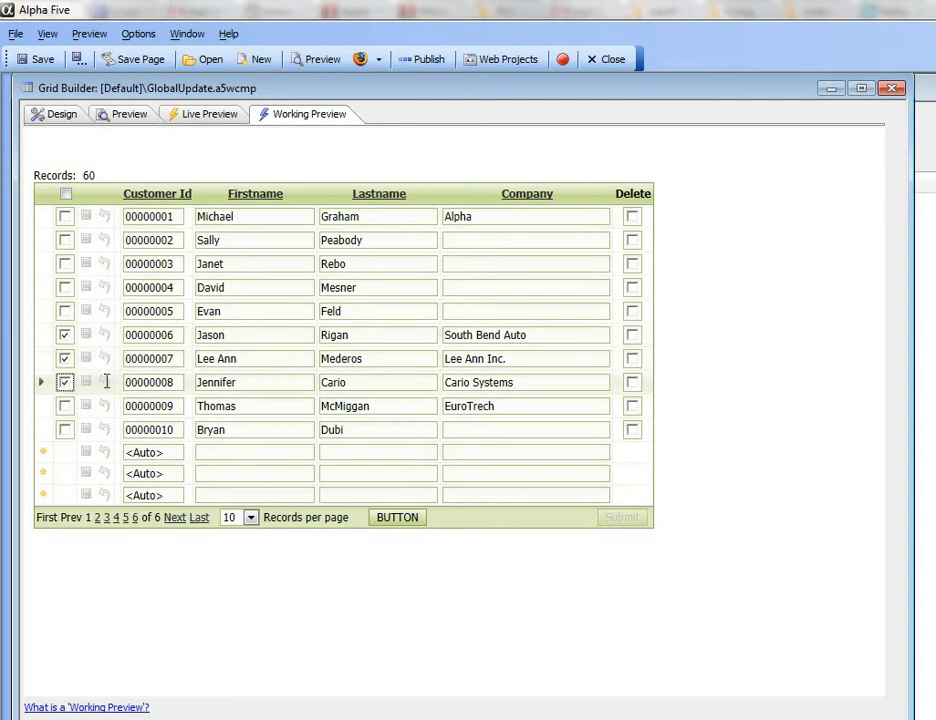
{"action": "left_click", "coordinate": [492, 216]}
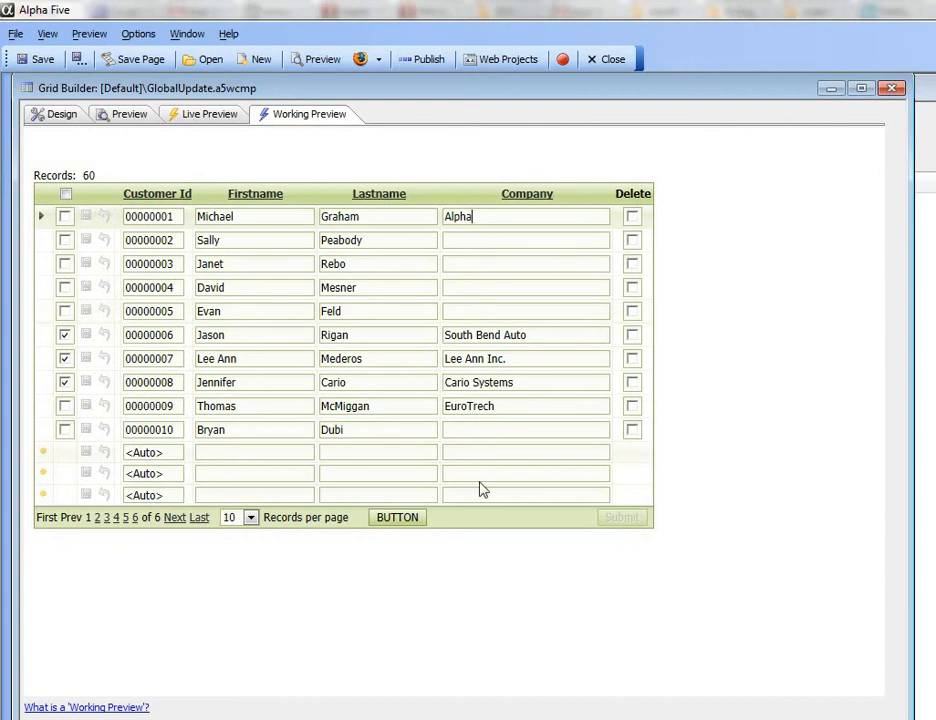
{"action": "left_click", "coordinate": [389, 519]}
Run the global update, approving rows 6 and 8 and declining row 7.
{"action": "left_click", "coordinate": [391, 527]}
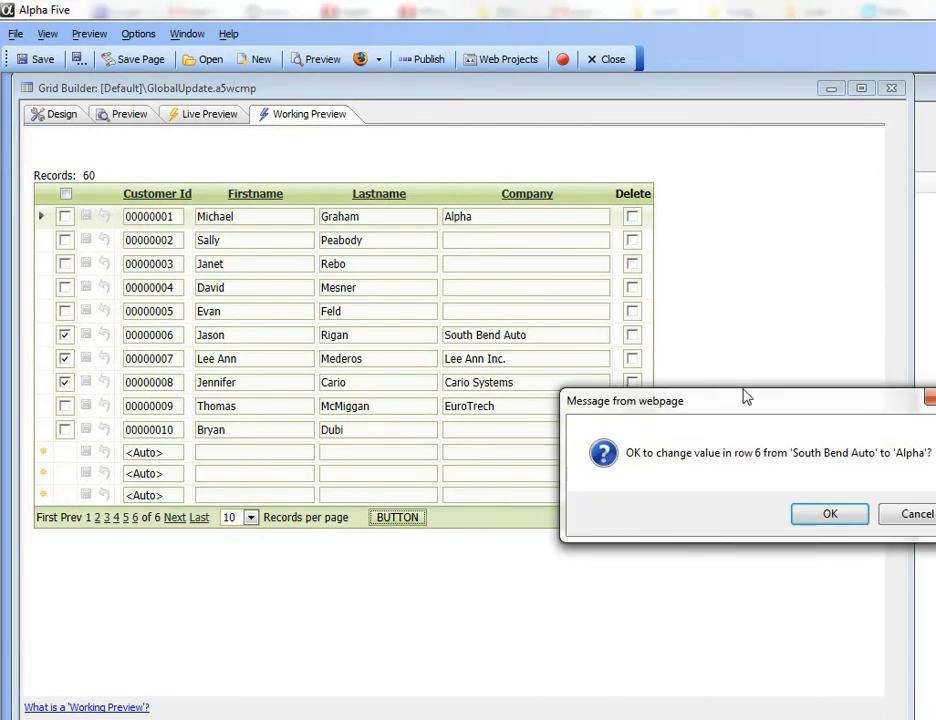
{"action": "left_click_drag", "start_coordinate": [744, 392], "coordinate": [449, 446]}
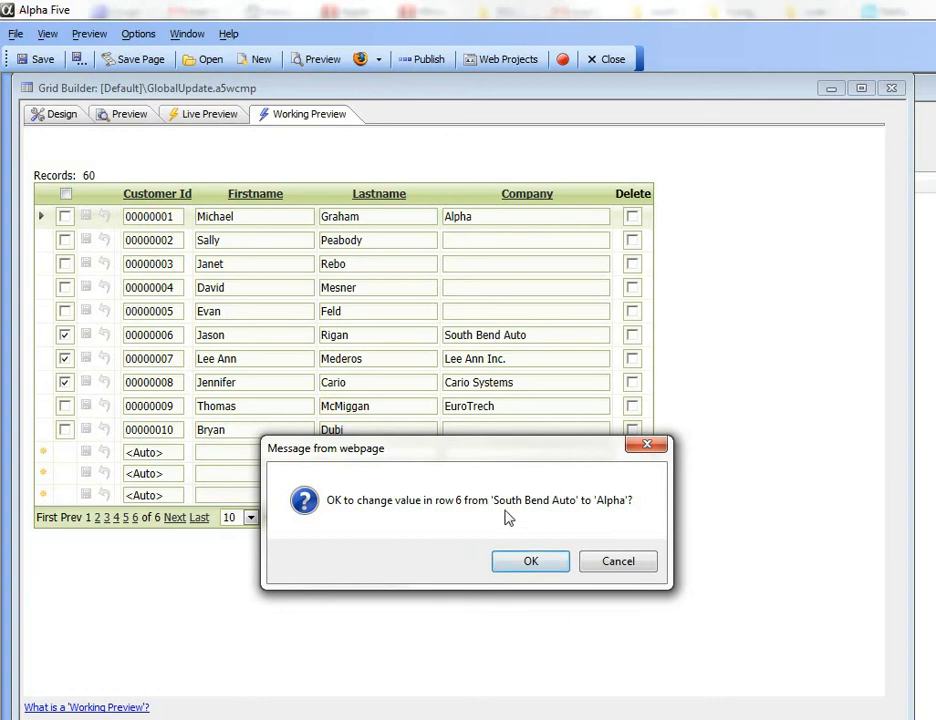
{"action": "left_click", "coordinate": [537, 566]}
{"action": "left_click_drag", "start_coordinate": [672, 404], "coordinate": [428, 461]}
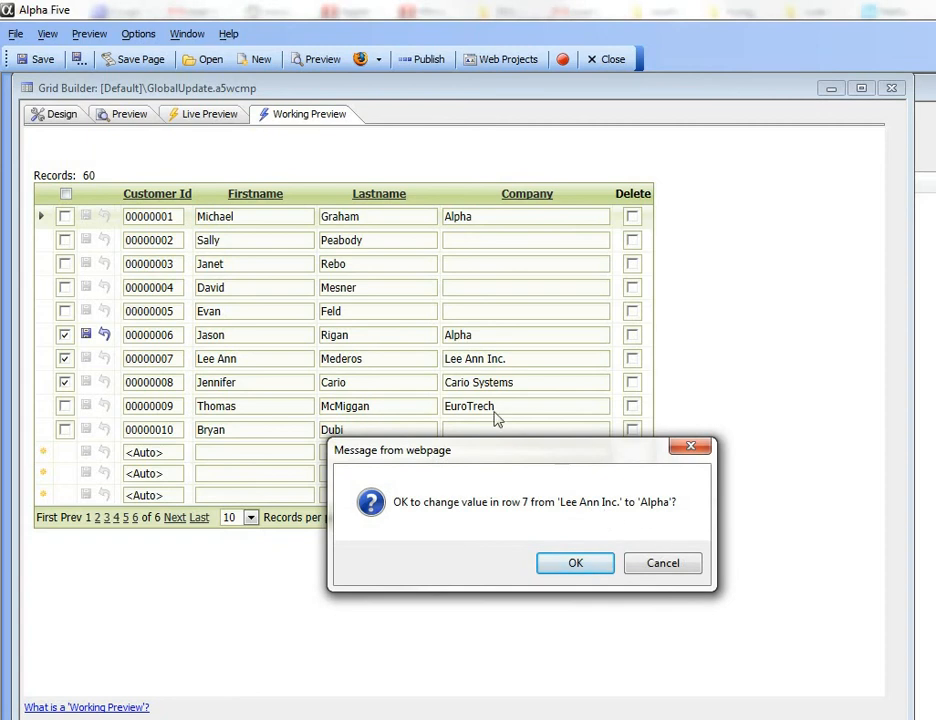
{"action": "left_click", "coordinate": [652, 566]}
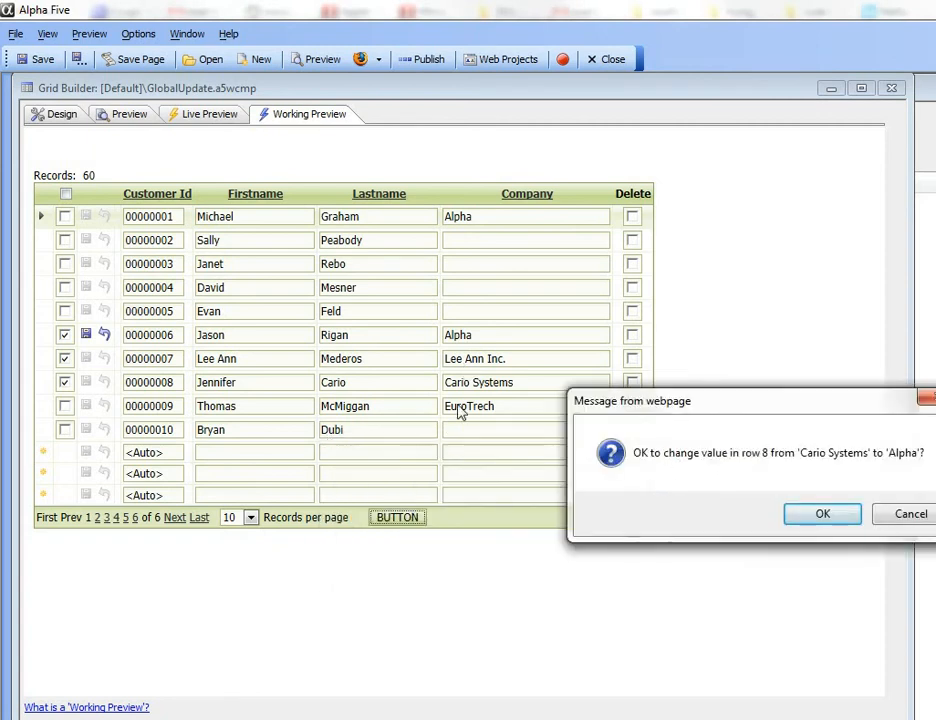
{"action": "left_click", "coordinate": [613, 504]}
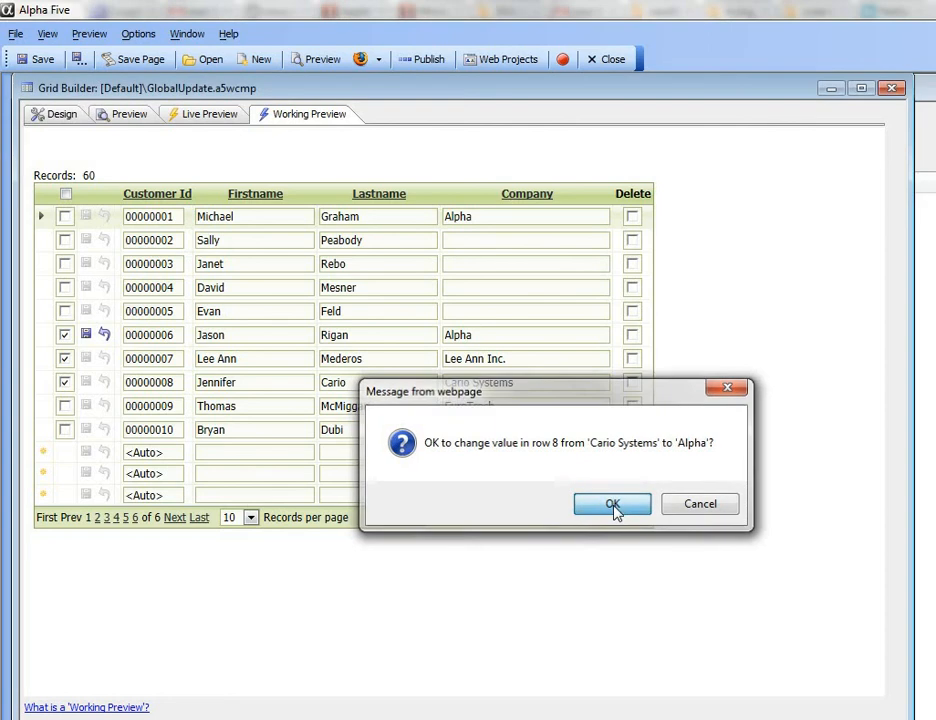